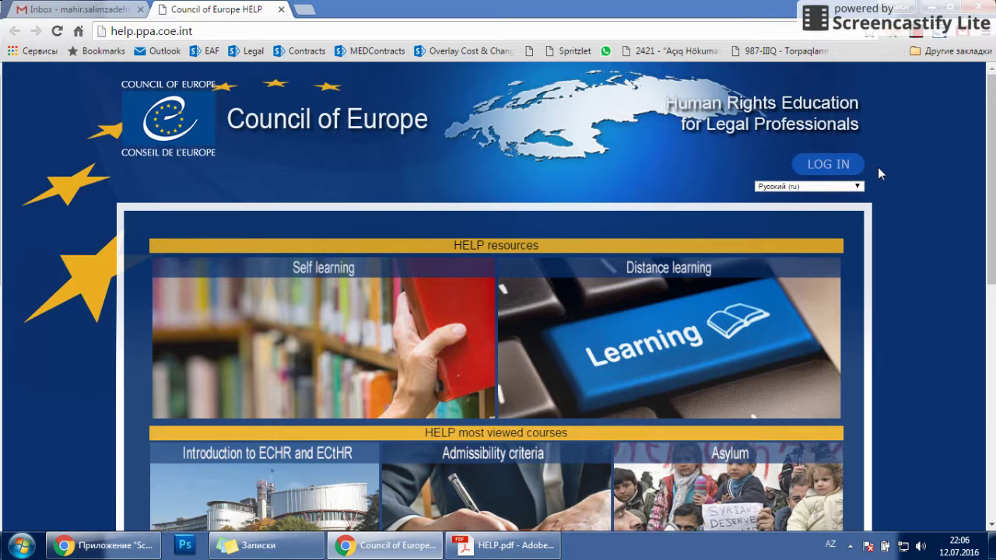
Step: Keep Русский (ru) as the interface language and go to the LOG IN page
click(859, 187)
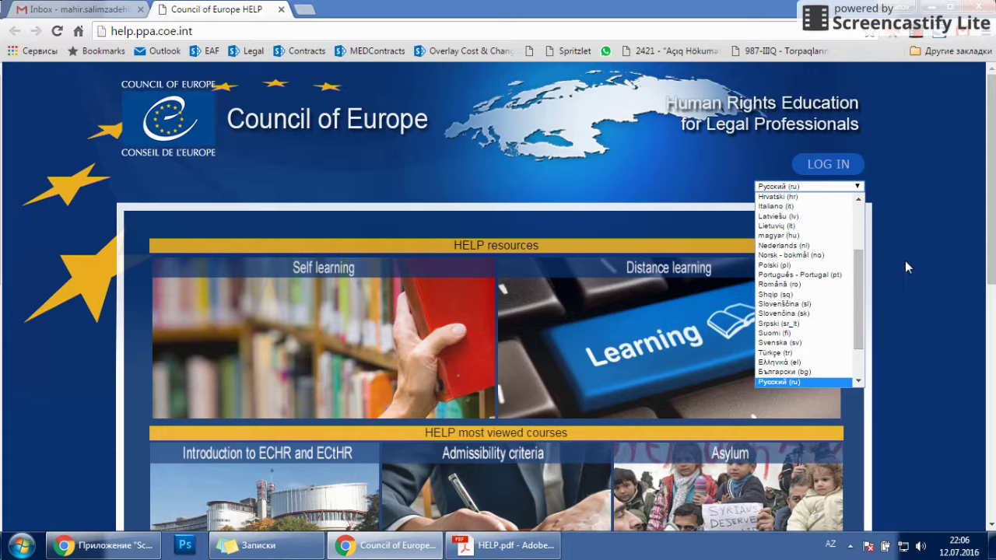
click(801, 381)
click(831, 165)
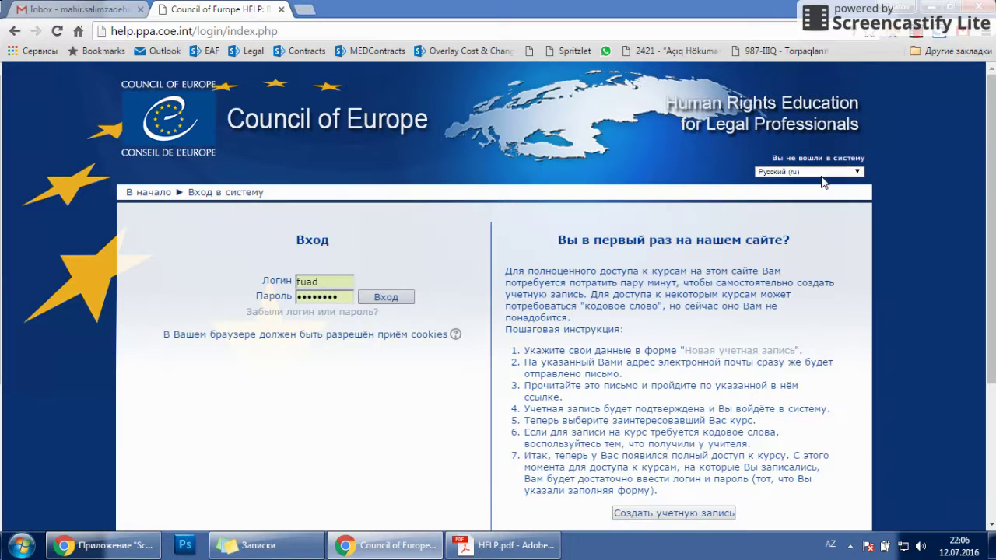
Step: Clear the browser-autofilled Логин and Пароль values on the login page
double_click(325, 281)
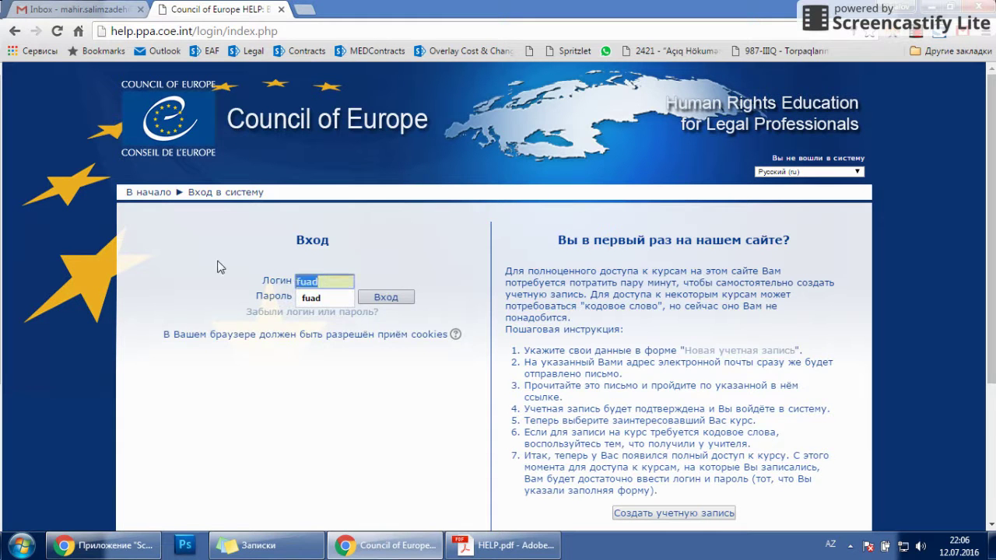
key(BackSpace)
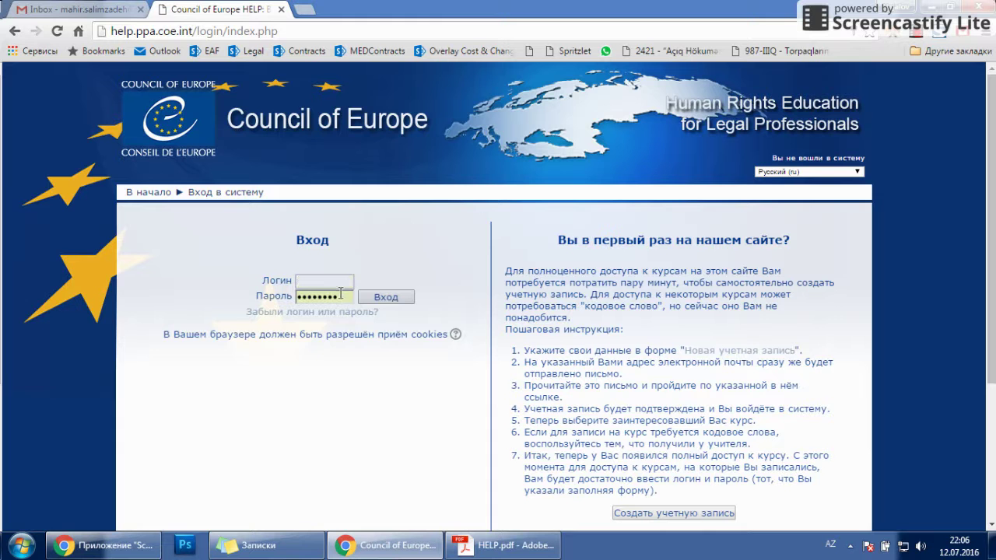
click(345, 297)
click(366, 256)
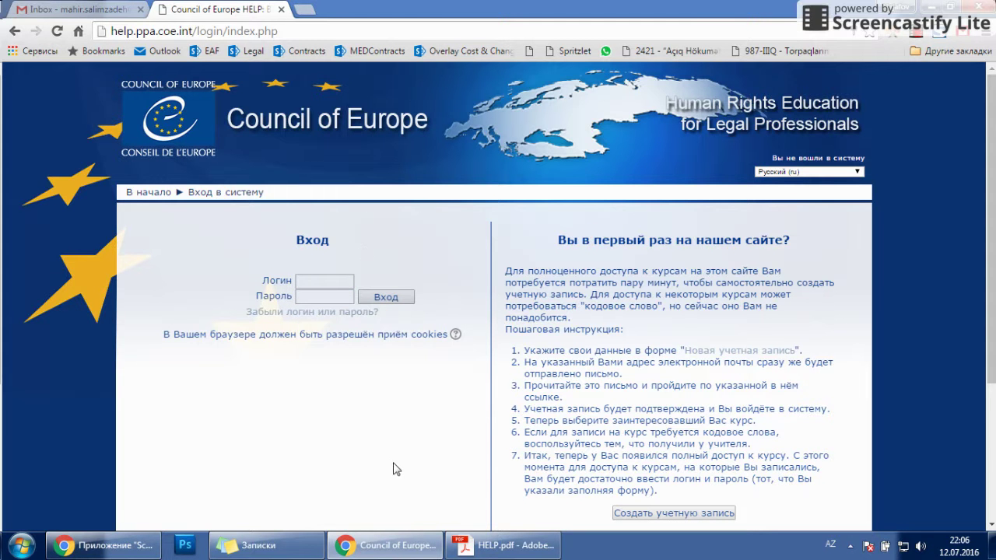
scroll(394, 468, down, 1)
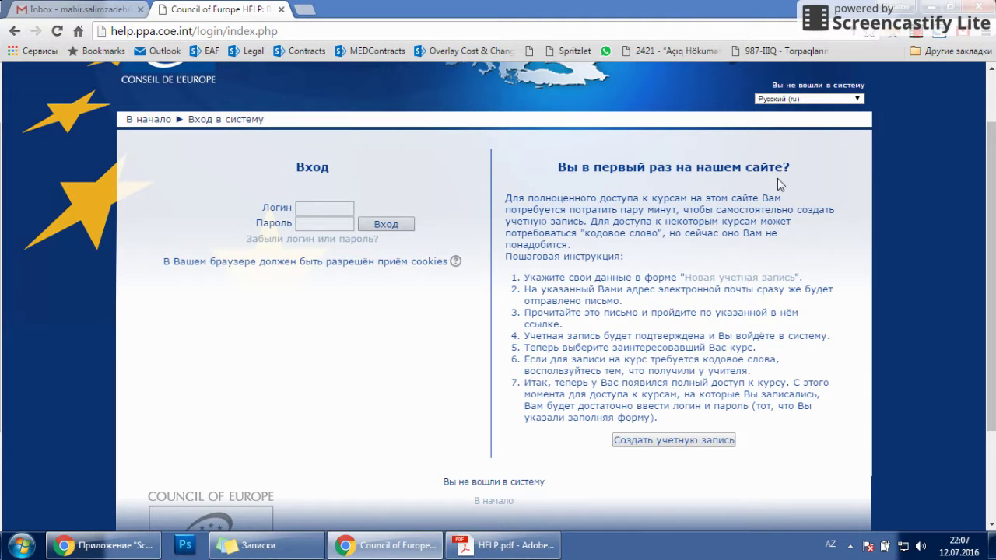
Step: Open 'Создать учетную запись' and empty the autofilled Логин and Пароль fields
click(673, 442)
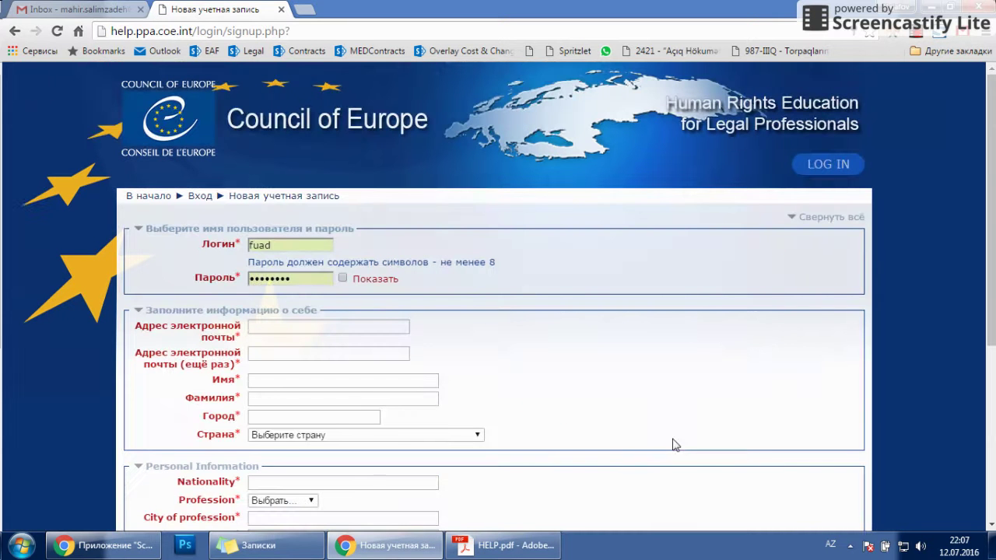
click(309, 245)
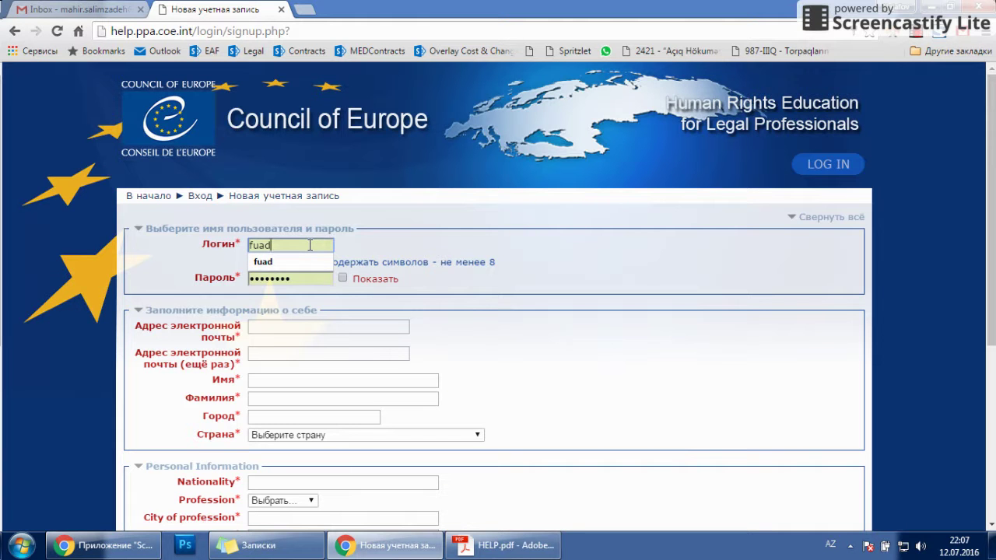
key(BackSpace)
key(BackSpace)
key(BackSpace)
key(BackSpace)
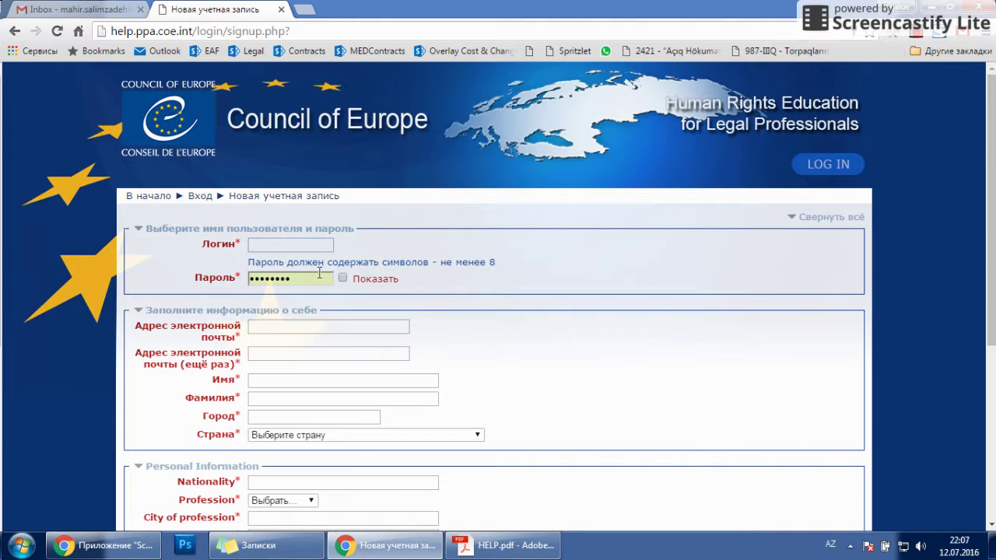
click(316, 278)
key(ctrl+a)
key(BackSpace)
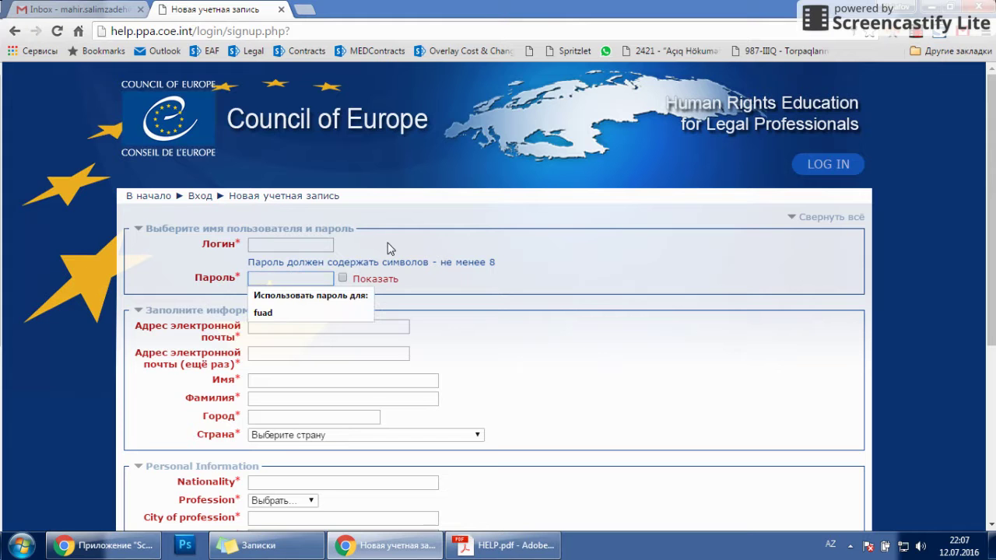
click(391, 248)
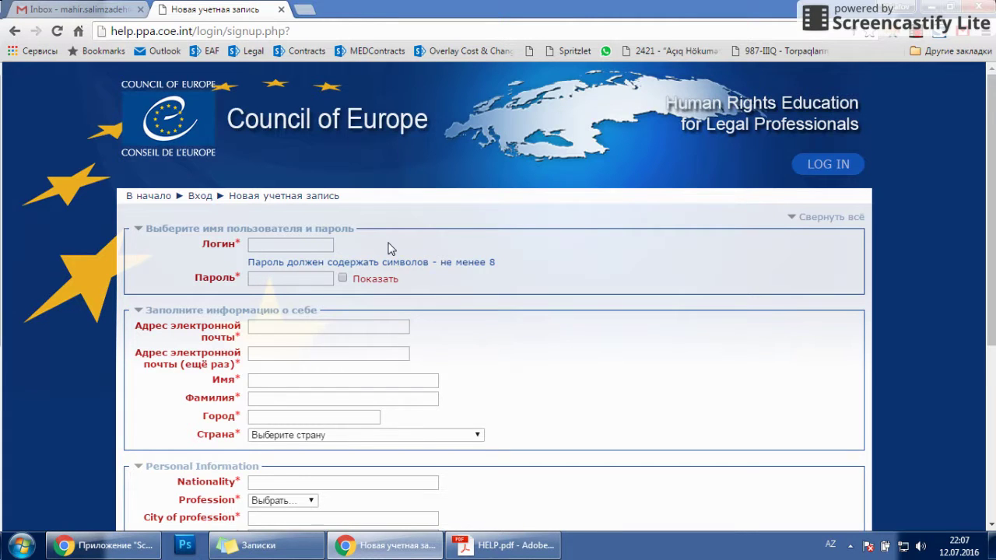
scroll(392, 249, down, 1)
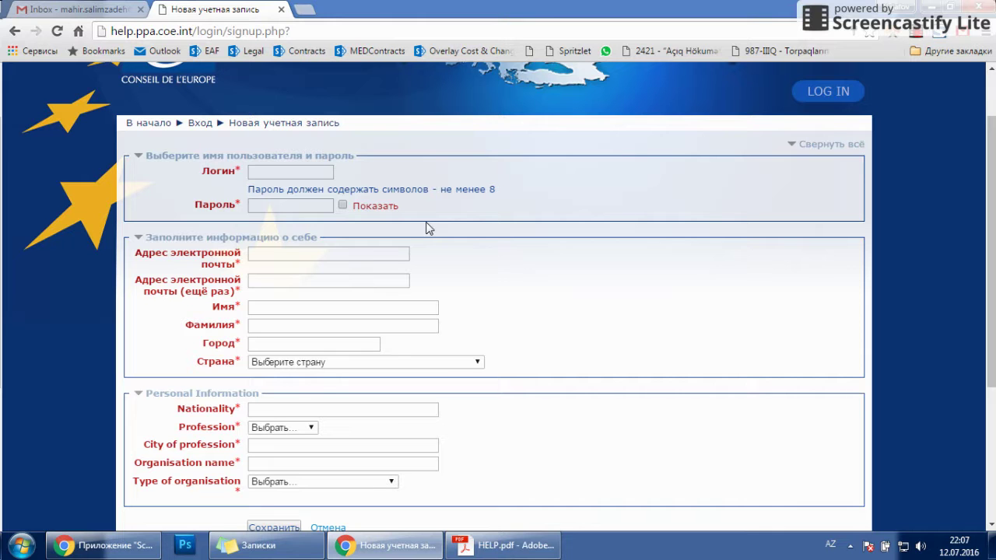
Step: Enter a new login name and an 8-character password, with Показать ticked to show it
click(285, 175)
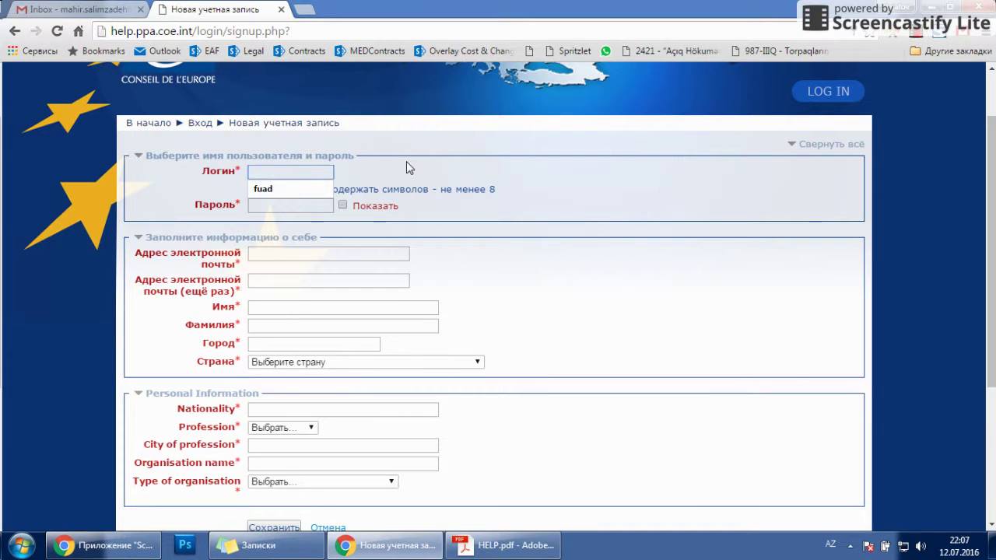
text(mahir)
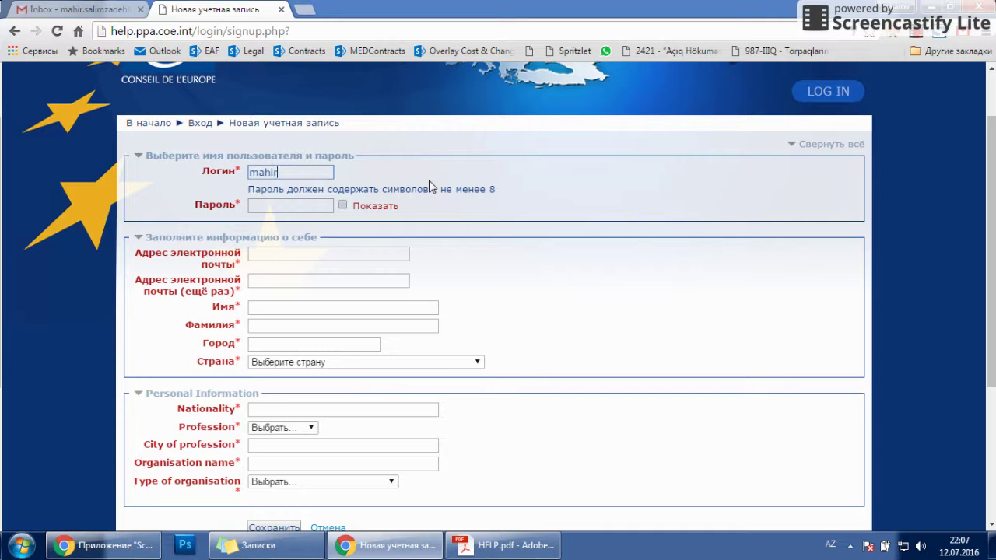
click(283, 205)
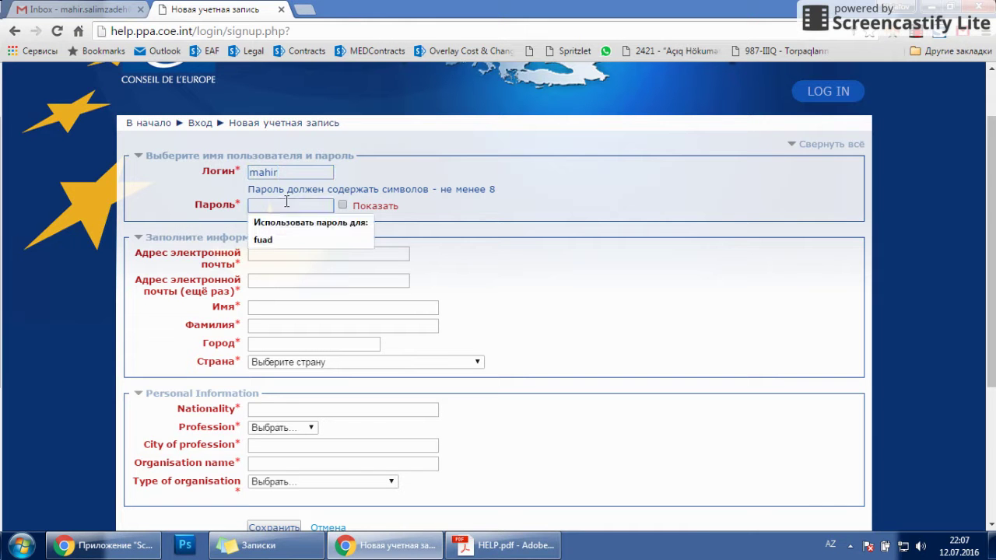
click(459, 201)
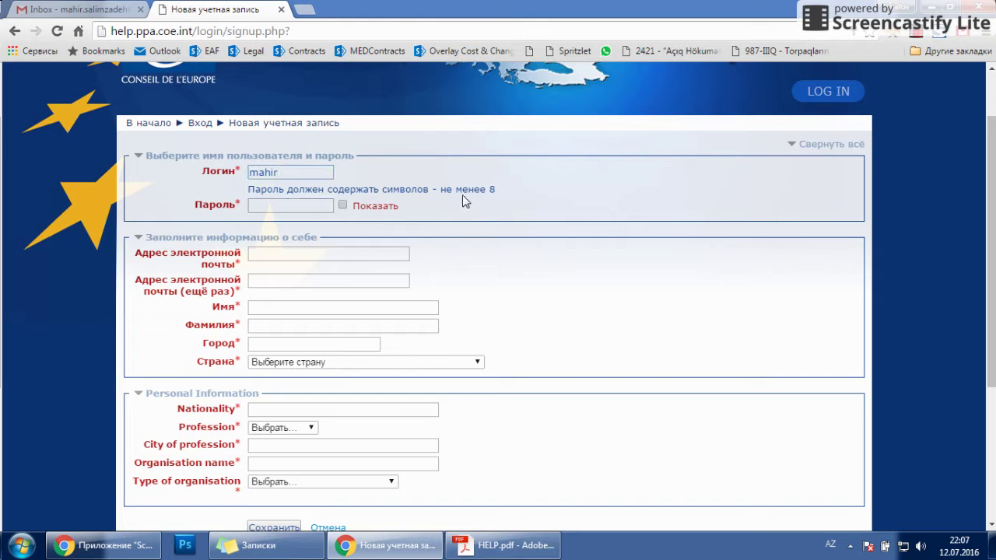
drag(506, 196, 249, 189)
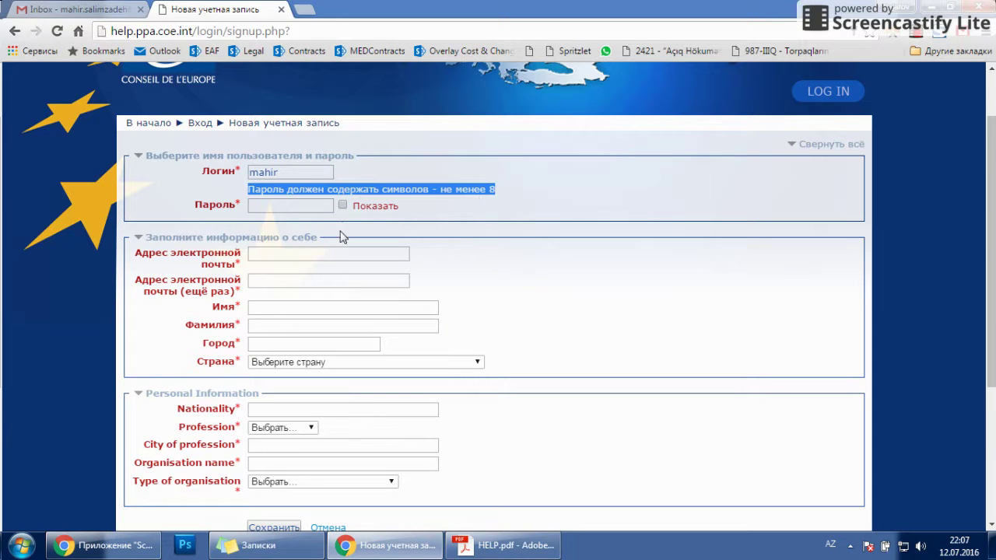
click(286, 207)
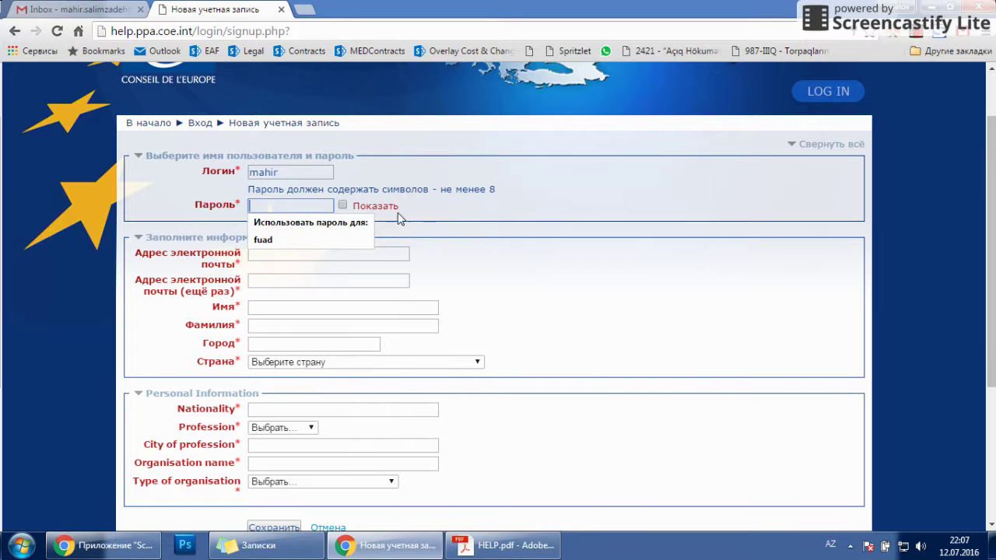
click(446, 220)
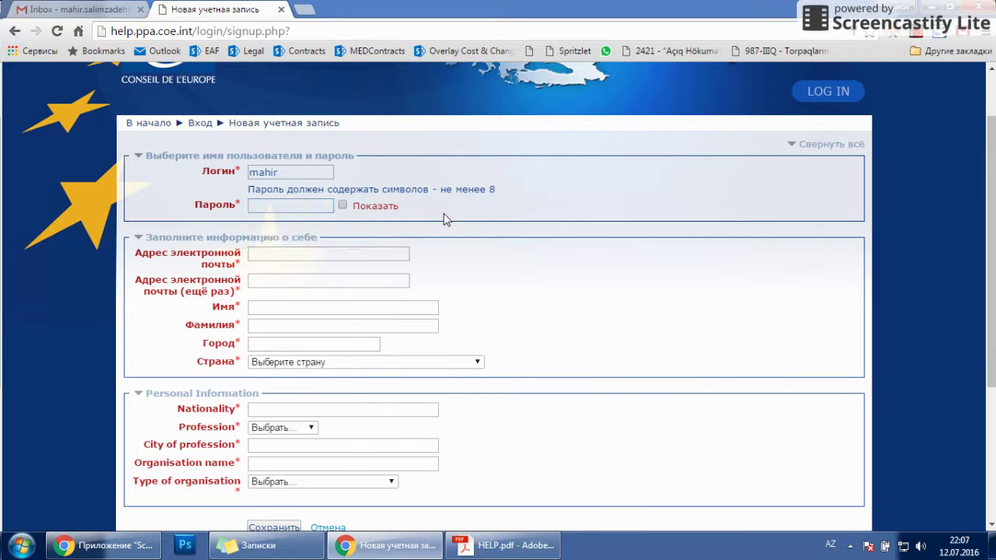
click(266, 204)
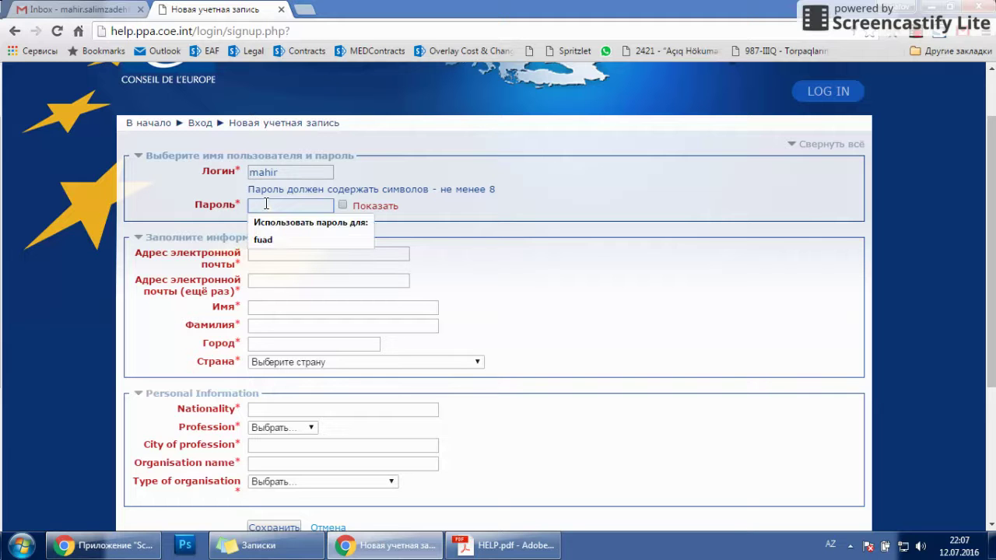
text(••••••••)
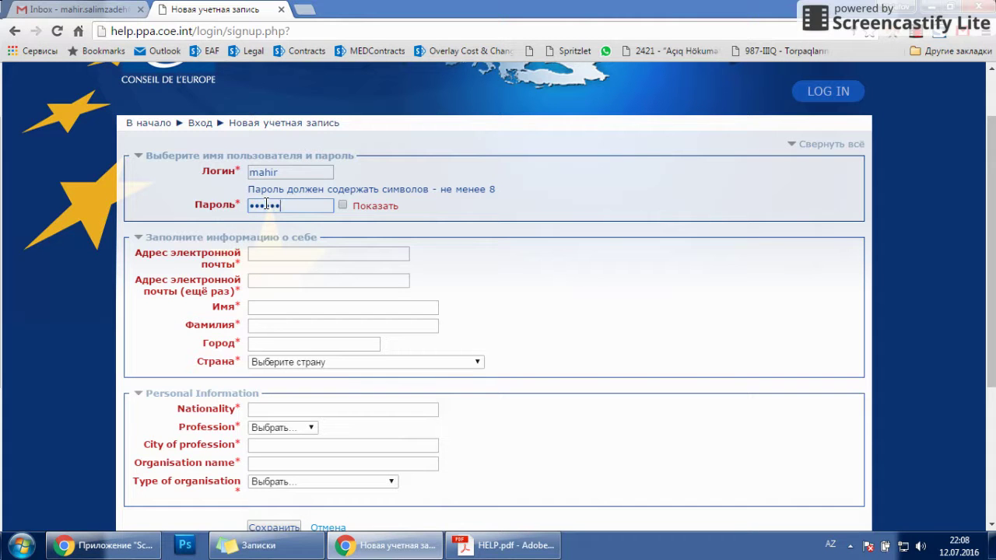
click(343, 205)
click(303, 251)
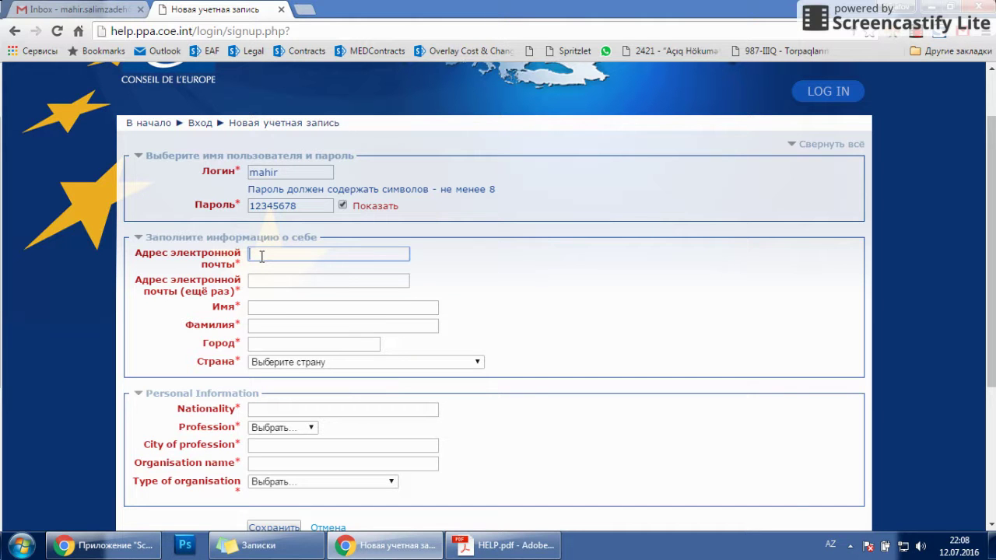
Step: Enter the user's e-mail address and paste the same address into the repeat e-mail field
key(alt+shift)
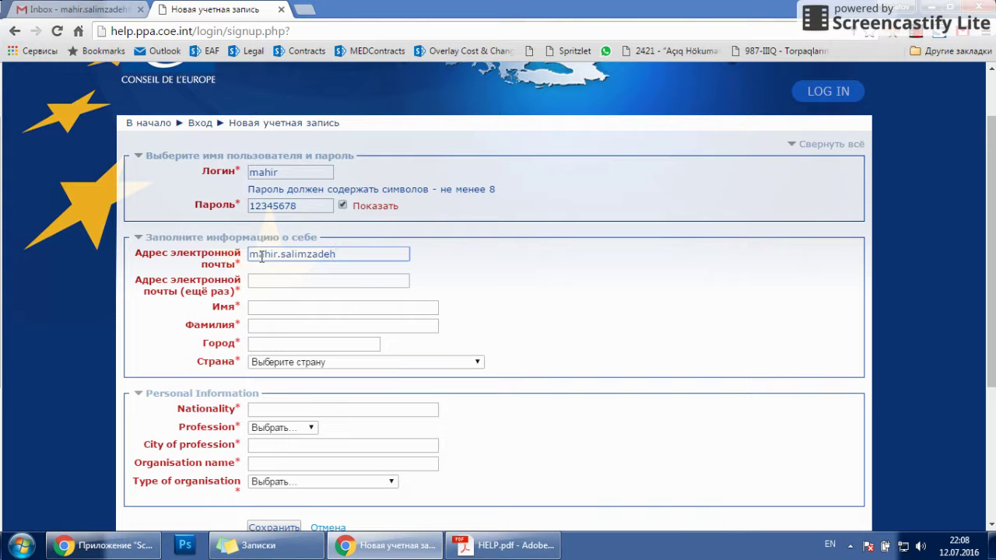
key(ctrl+a)
key(ctrl+c)
click(297, 283)
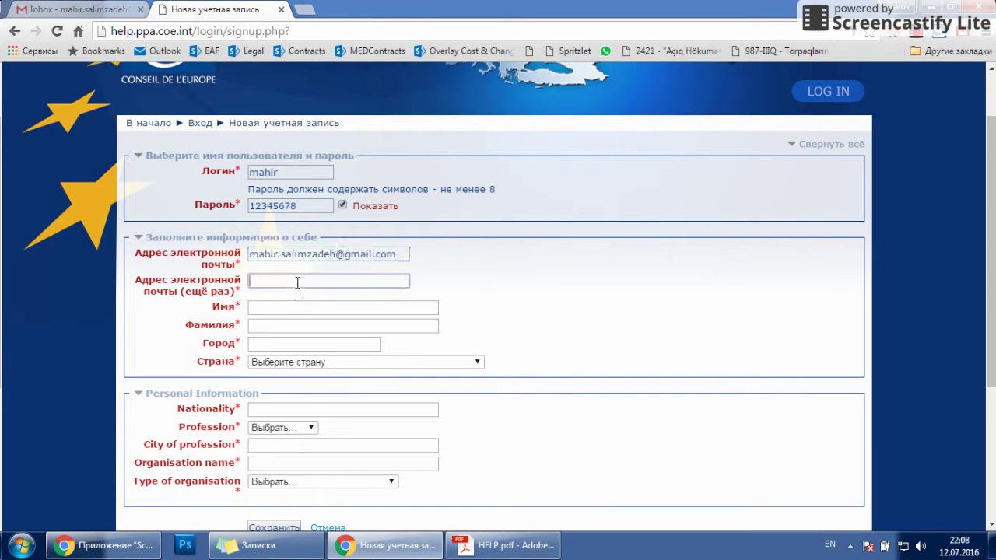
key(ctrl+v)
Step: Fill in the user's first name and surname, and city Baku
click(274, 307)
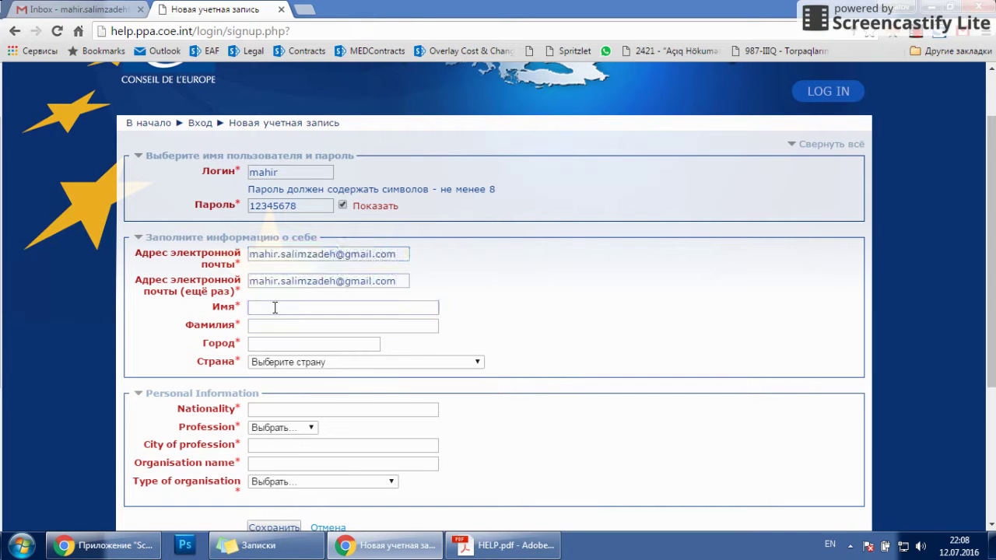
key(Tab)
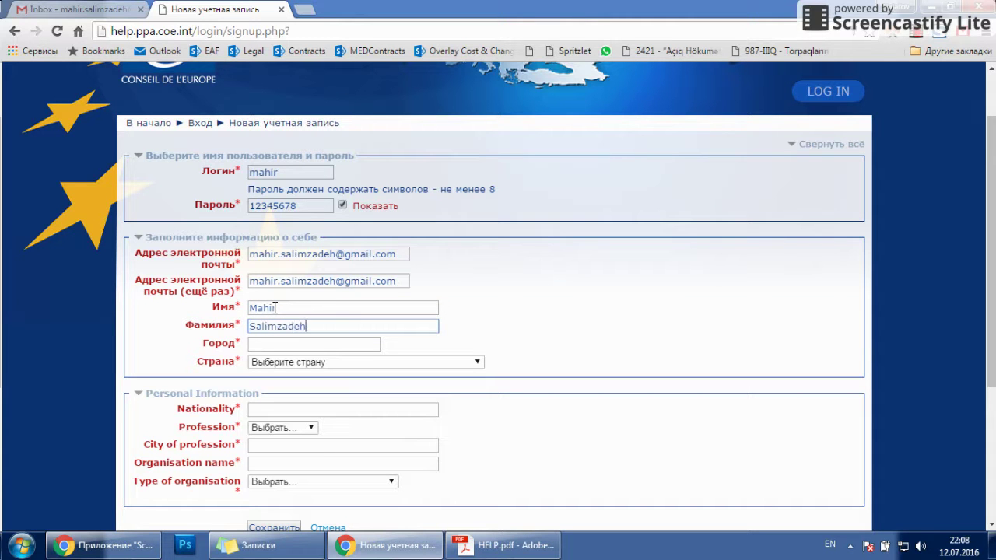
key(Tab)
text(Baku)
key(Tab)
Step: Select Азербайджан (Azerbaijan) in the Страна dropdown
click(355, 361)
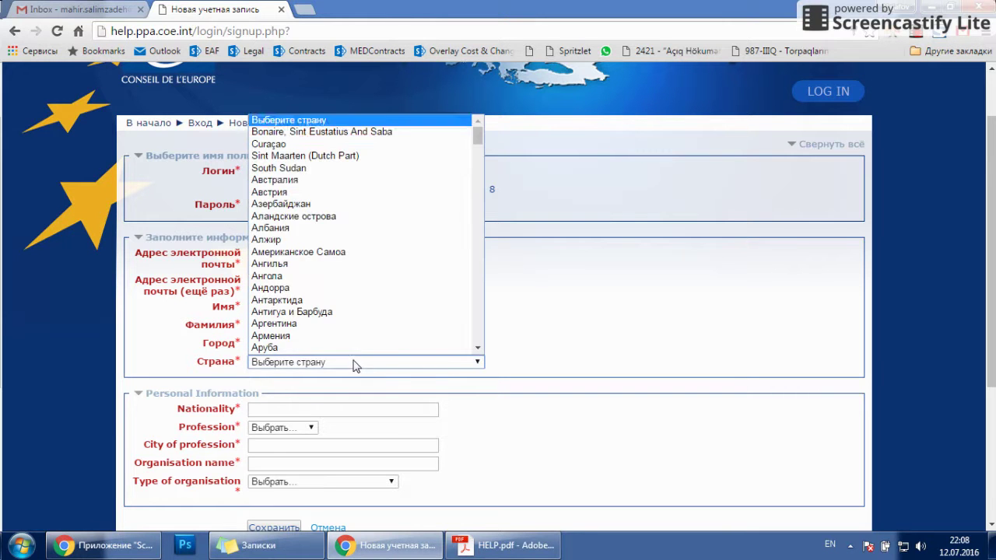
click(333, 203)
scroll(614, 356, down, 2)
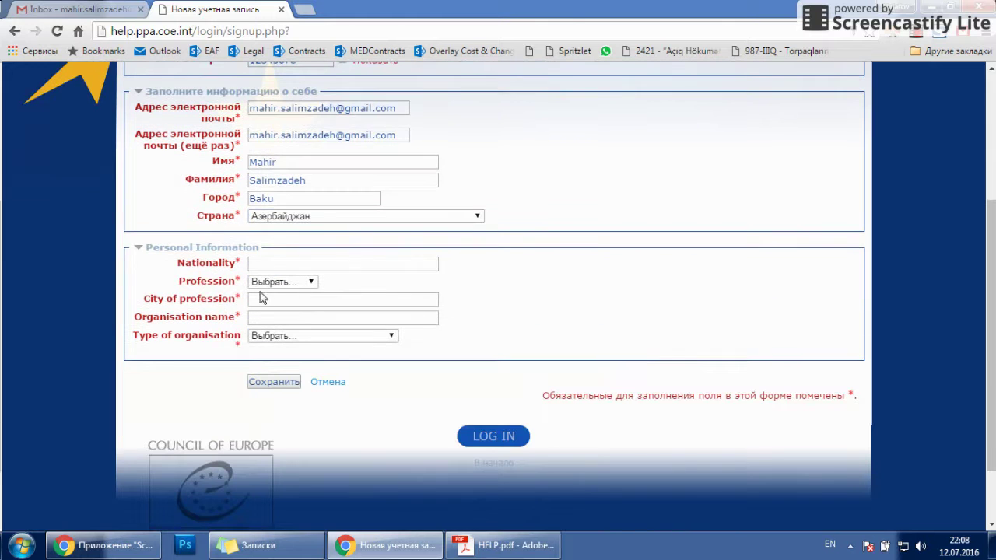
click(270, 263)
Step: Enter nationality Azerbaijani and choose Lawyer as the profession
text(Azerbaijani)
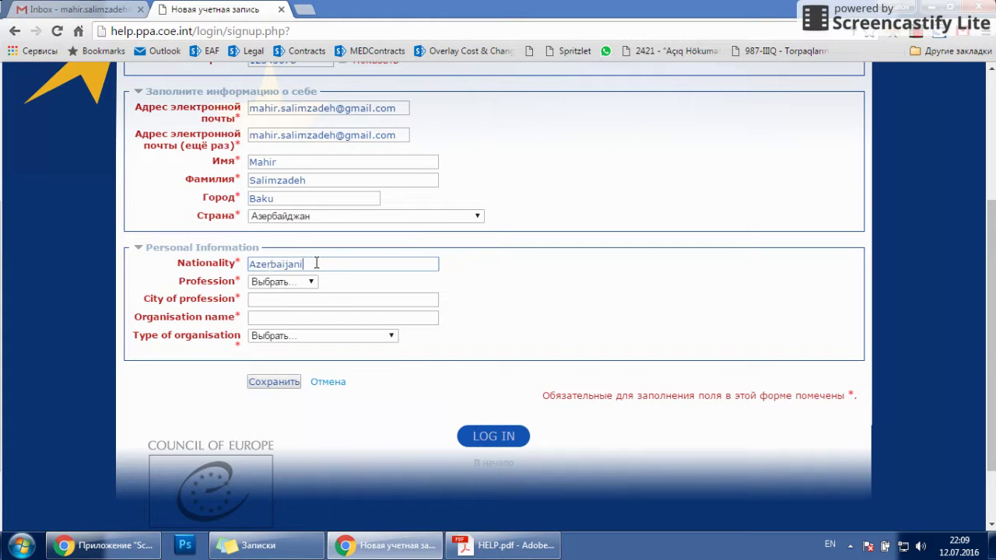
click(304, 282)
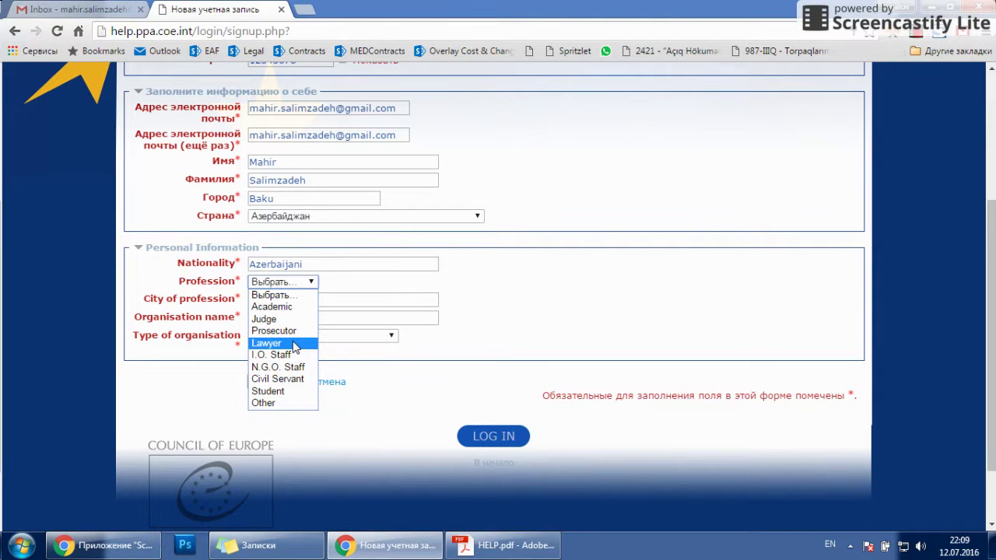
click(294, 345)
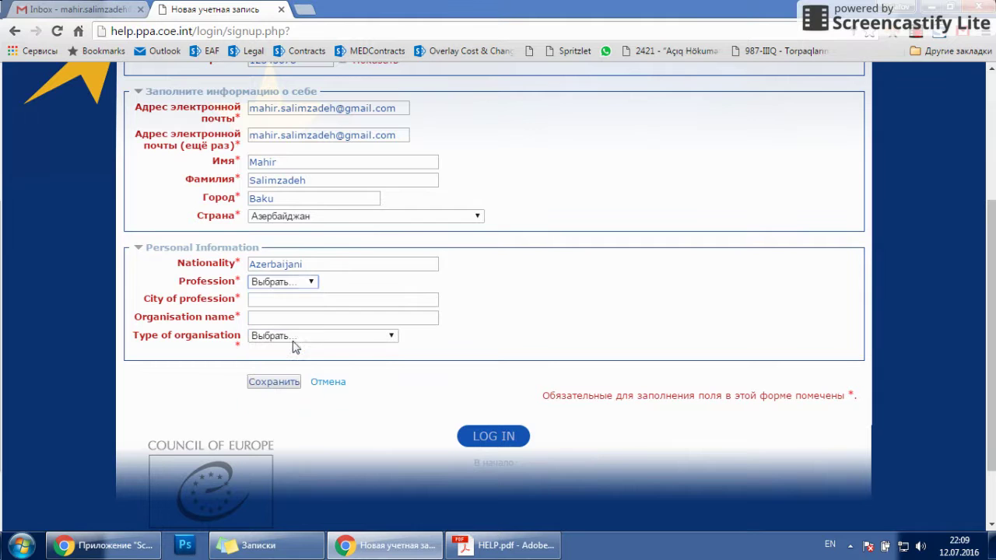
Step: Set city Baku, organisation Azerbaijani Bar Association, and organisation type Bar Association
click(291, 301)
text(Baku)
key(Tab)
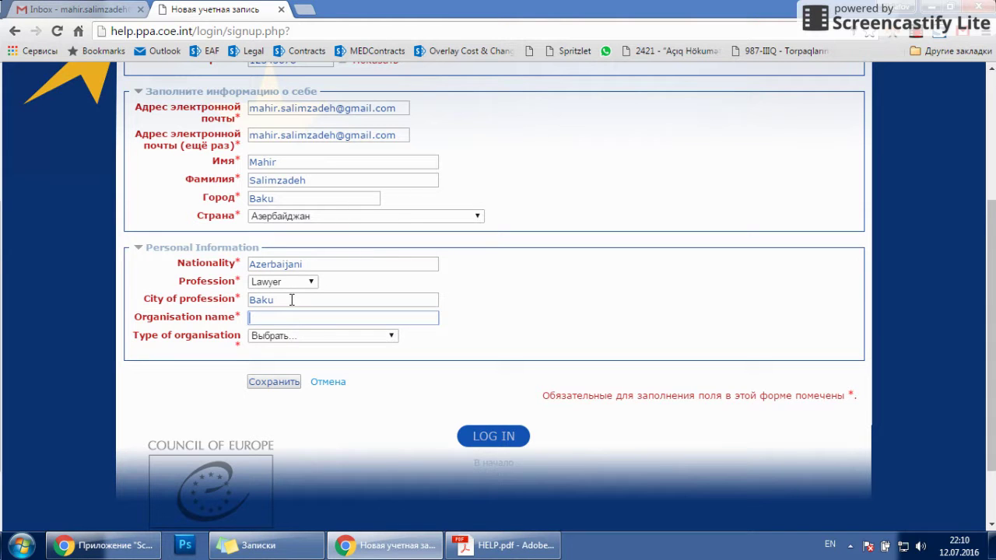
text(Azerbaijn)
key(BackSpace)
text(ani Bar Associ)
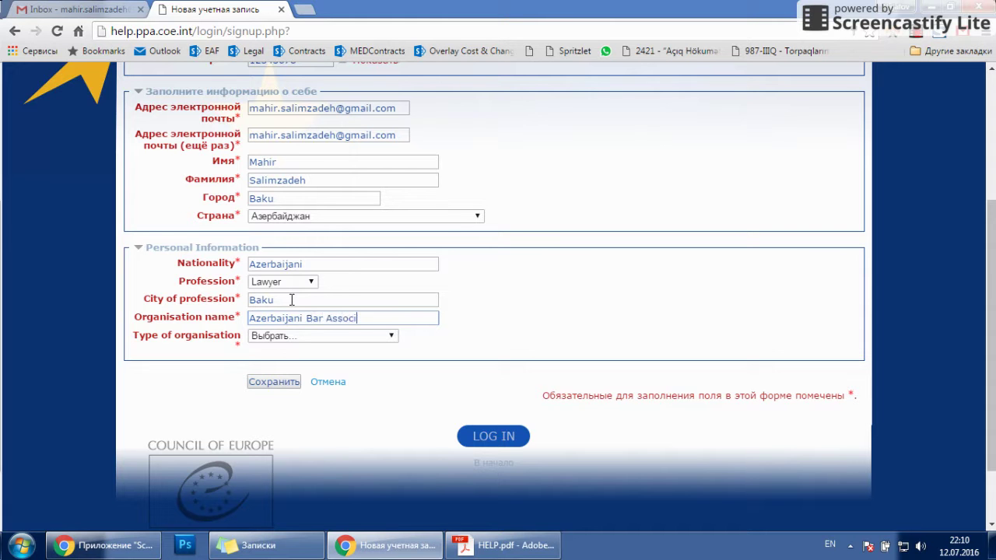
text(ation)
click(292, 339)
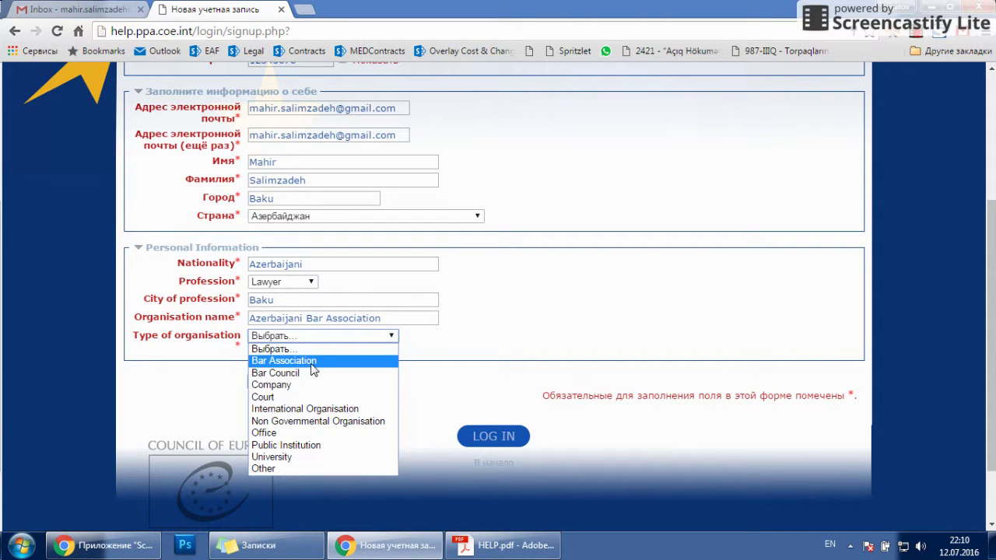
click(313, 361)
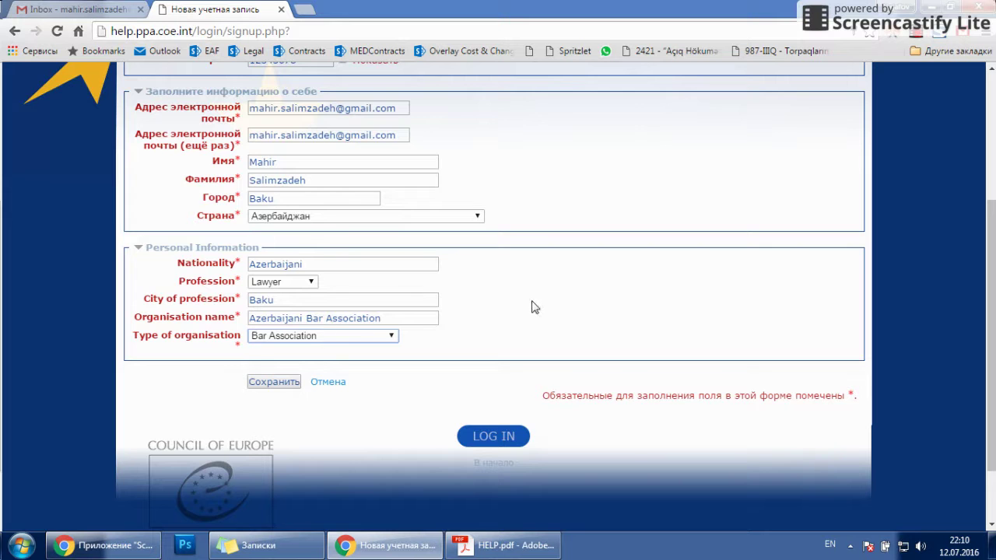
Step: Recheck the login name and submit the form with Сохранить, which rejects the login as taken
scroll(533, 307, up, 2)
scroll(533, 306, down, 2)
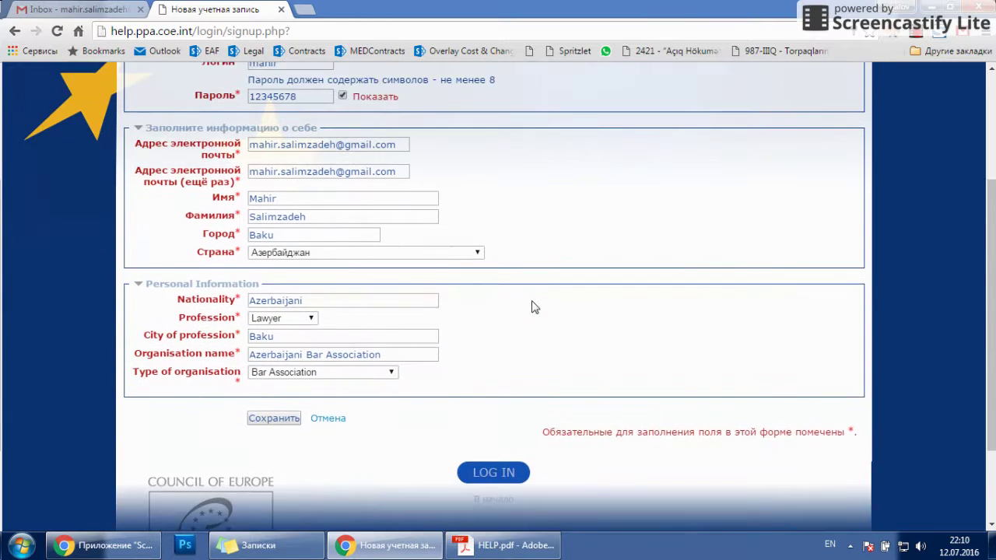
scroll(534, 307, up, 2)
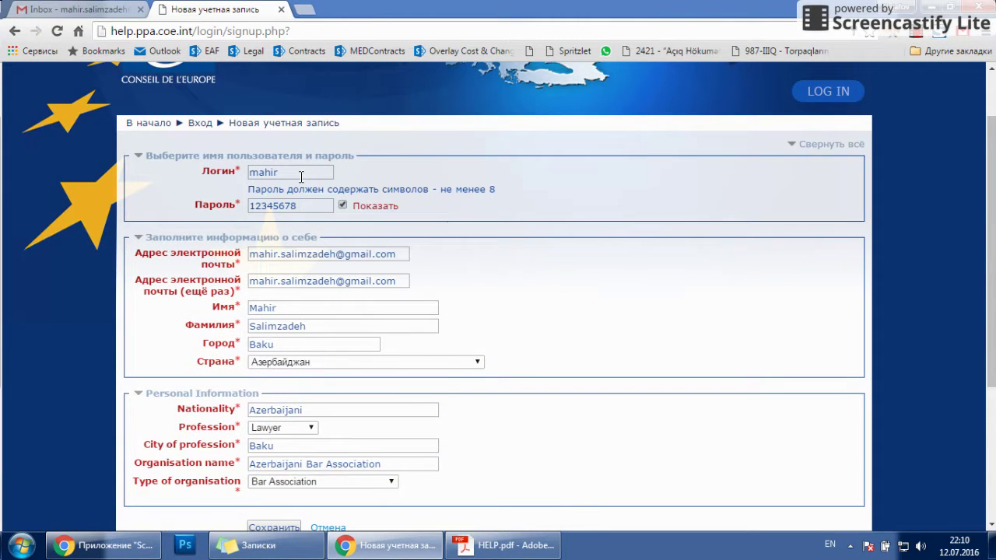
drag(277, 171, 238, 158)
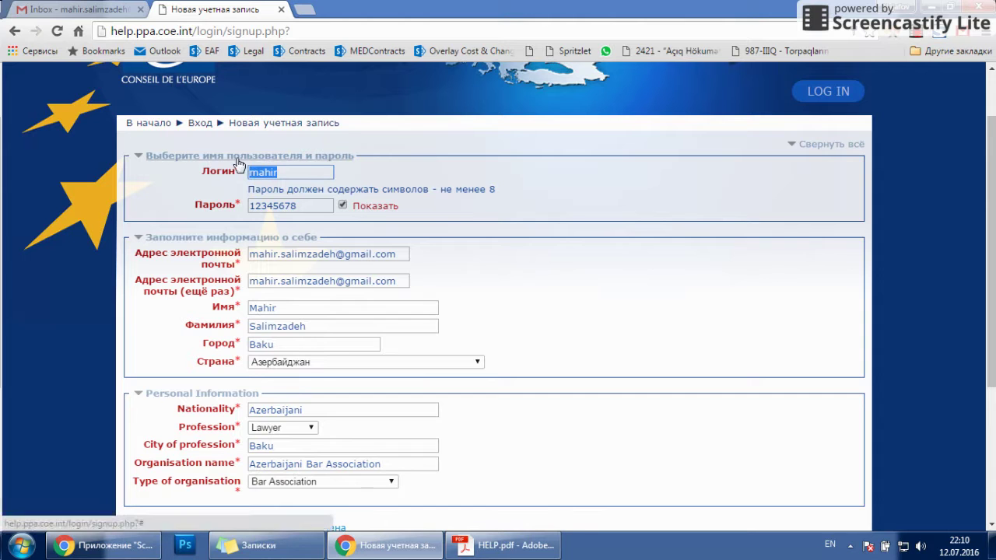
click(287, 175)
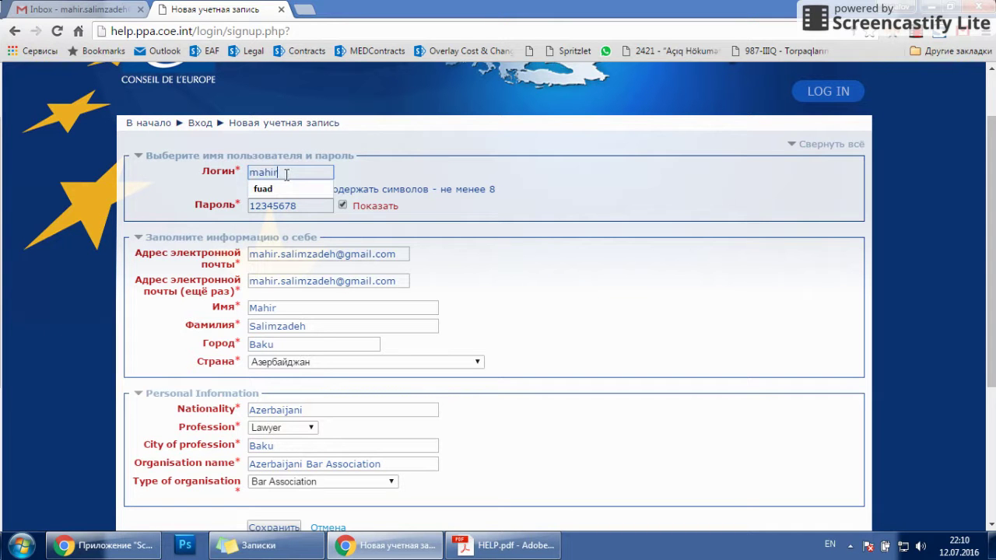
click(435, 189)
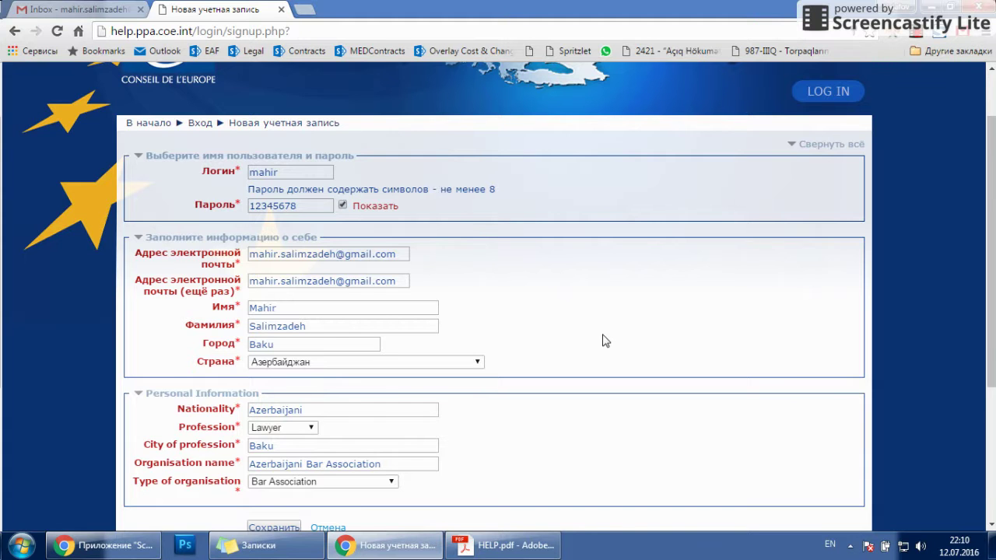
scroll(604, 340, down, 3)
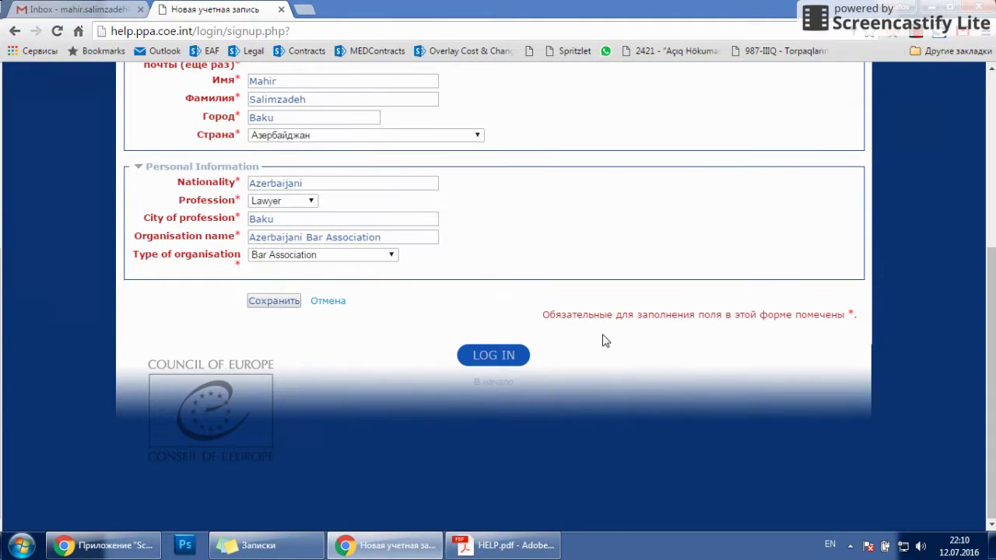
click(274, 305)
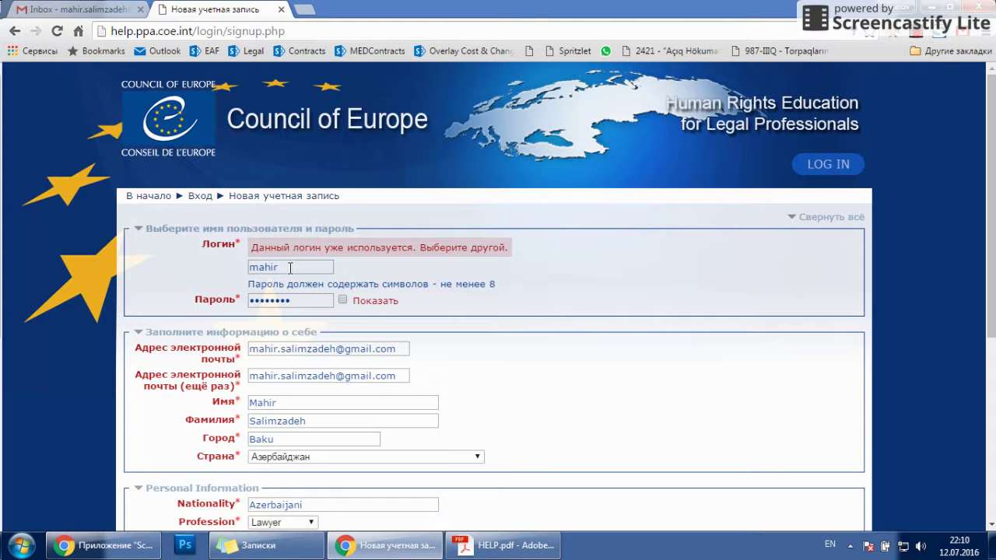
Step: Append digits to the login, resubmit the form, and let Chrome save the password
click(289, 267)
text(25)
click(617, 280)
scroll(617, 280, down, 5)
click(272, 303)
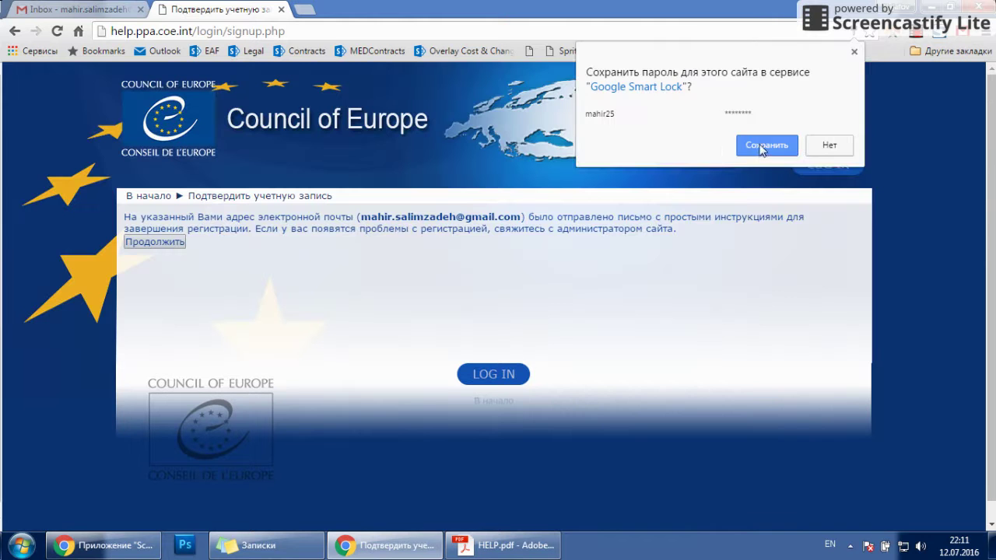
click(762, 149)
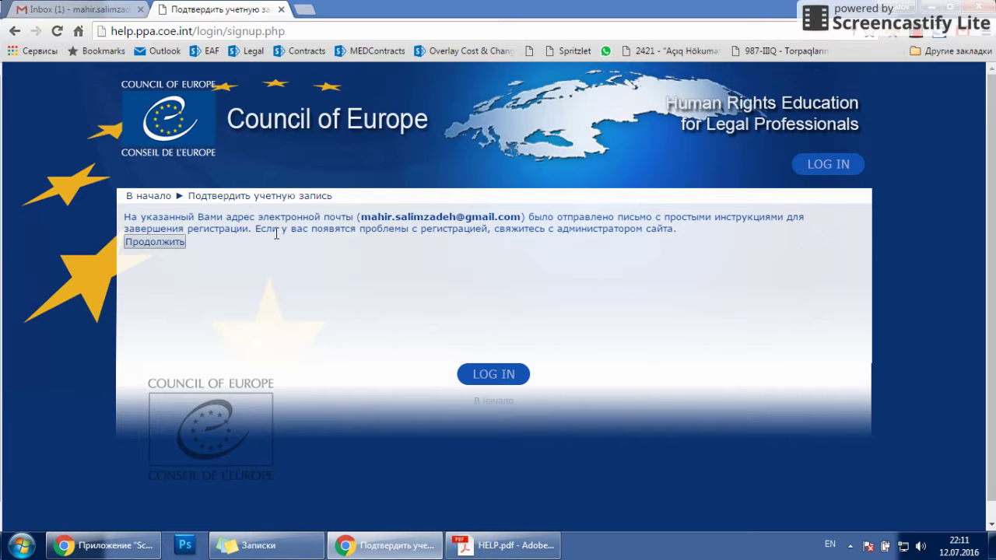
Step: Continue past the e-mail-sent notice and open the Stoas Admin confirmation e-mail in Gmail
click(160, 242)
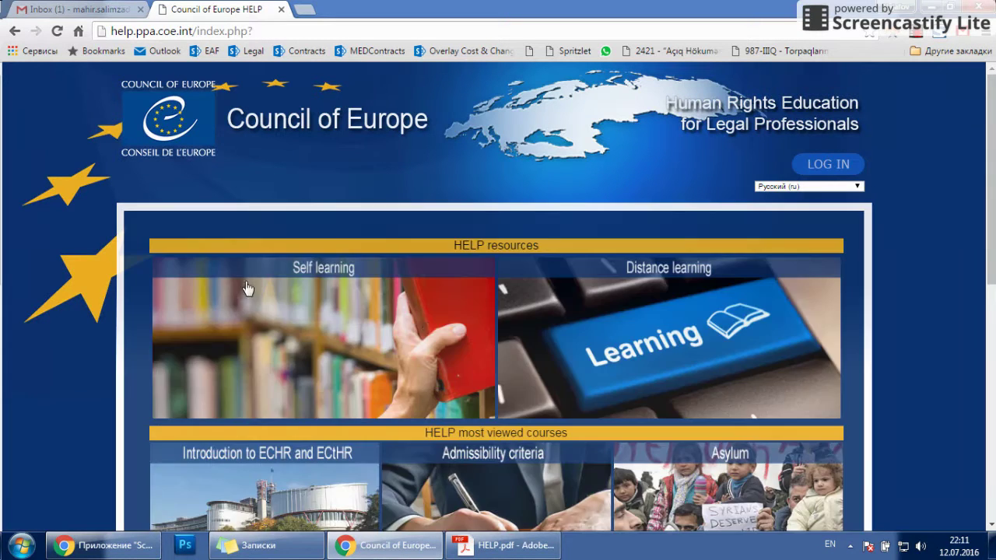
click(110, 15)
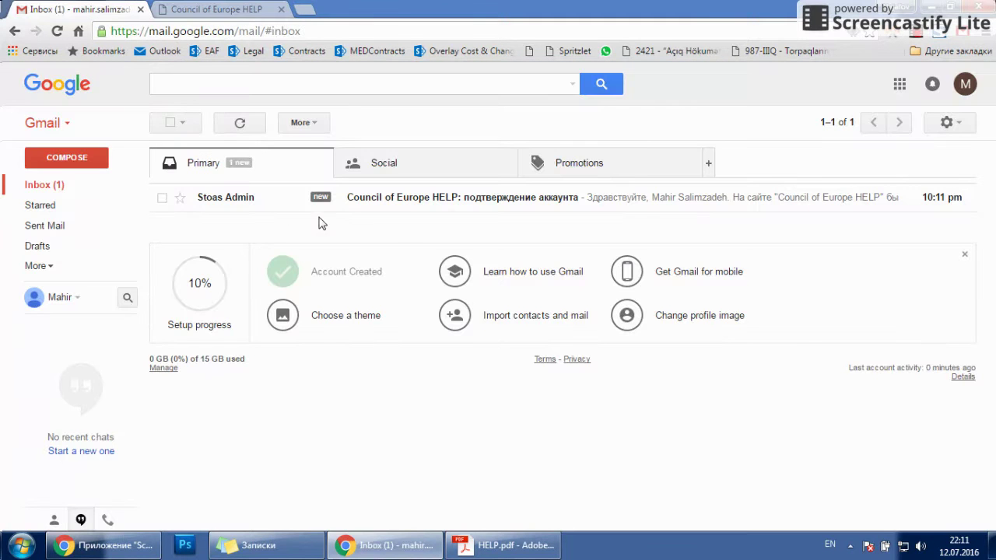
click(420, 204)
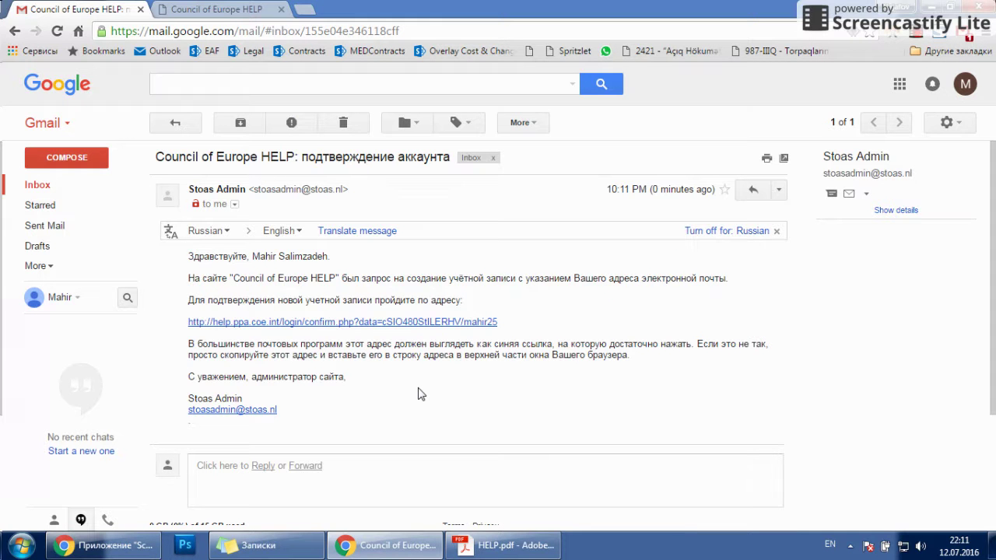
drag(188, 300, 473, 303)
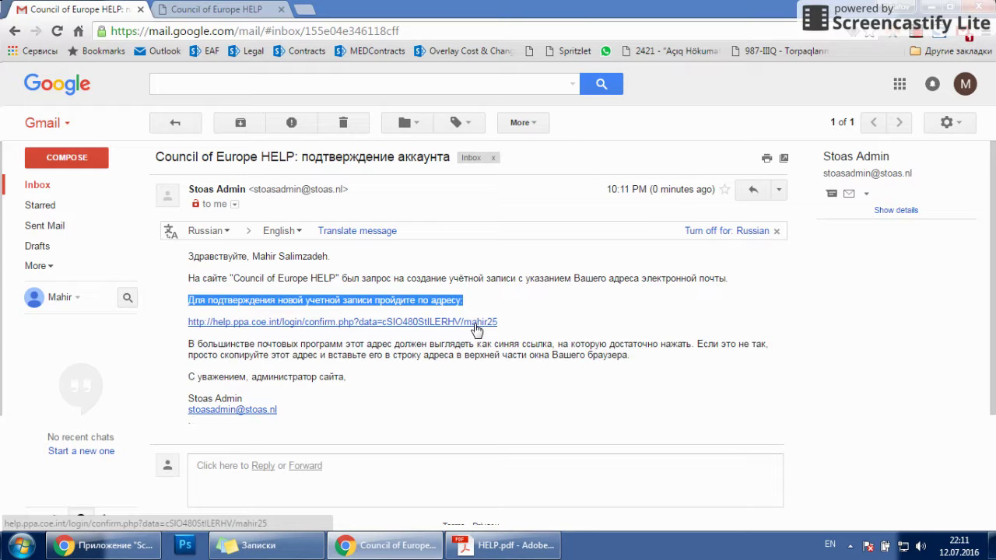
Step: Follow the account confirmation link, close the leftover HELP tab, and go to the Курсы course list
click(476, 328)
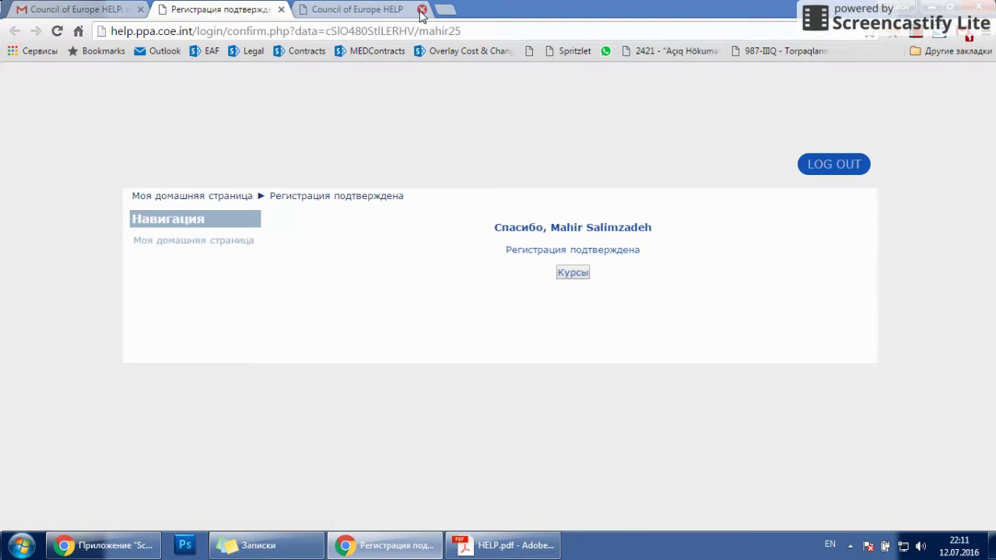
click(420, 9)
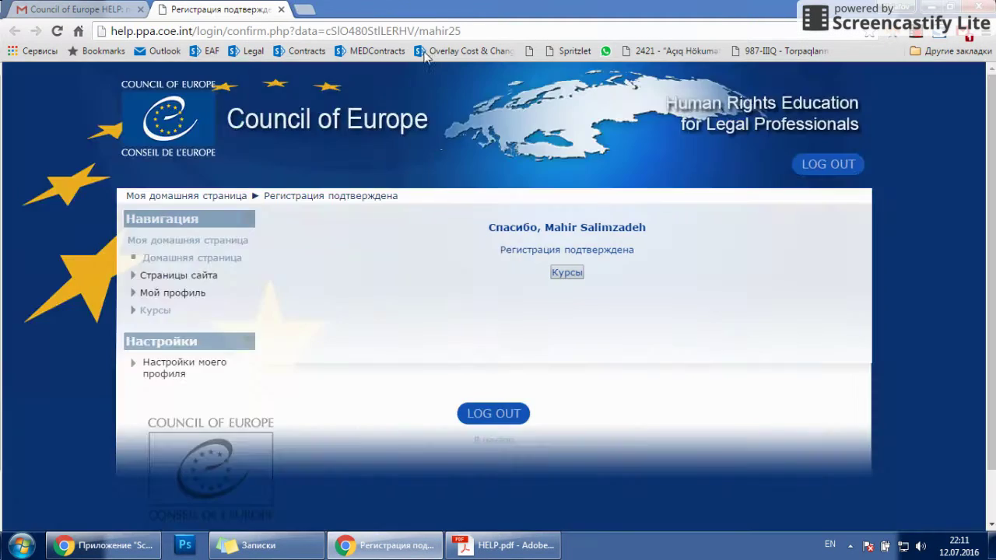
click(568, 274)
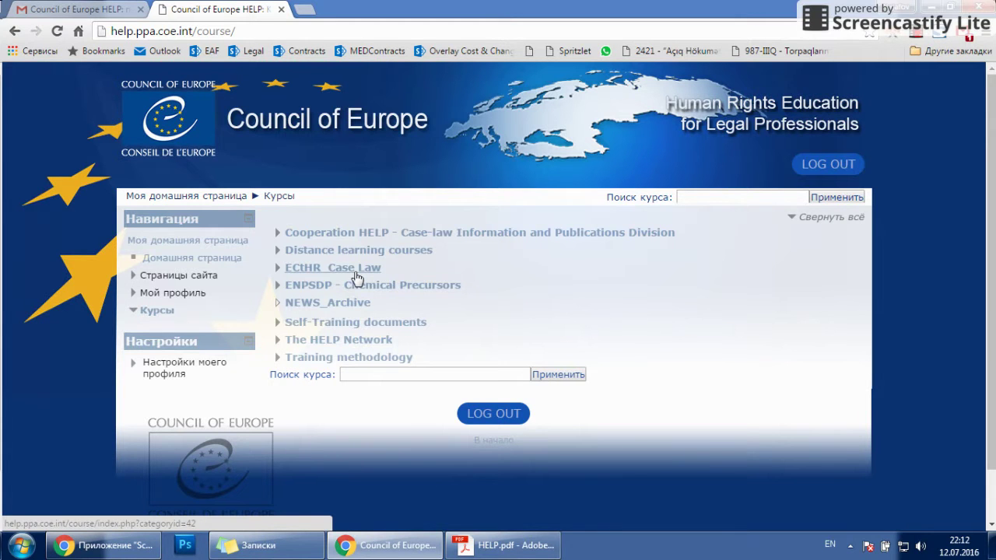
Step: Browse the ECtHR_Case Law course category, then switch to the HELP.pdf presentation slide
click(355, 269)
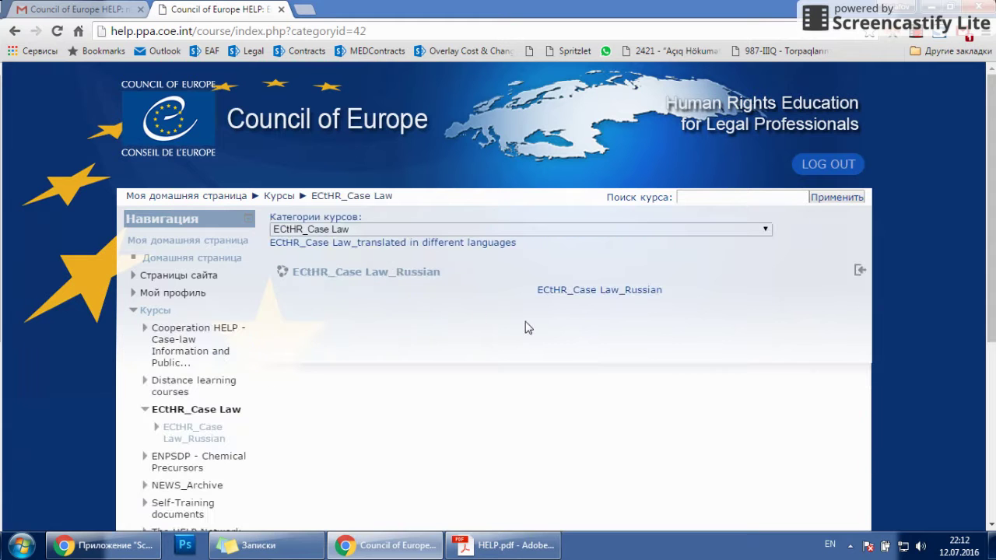
scroll(597, 345, down, 3)
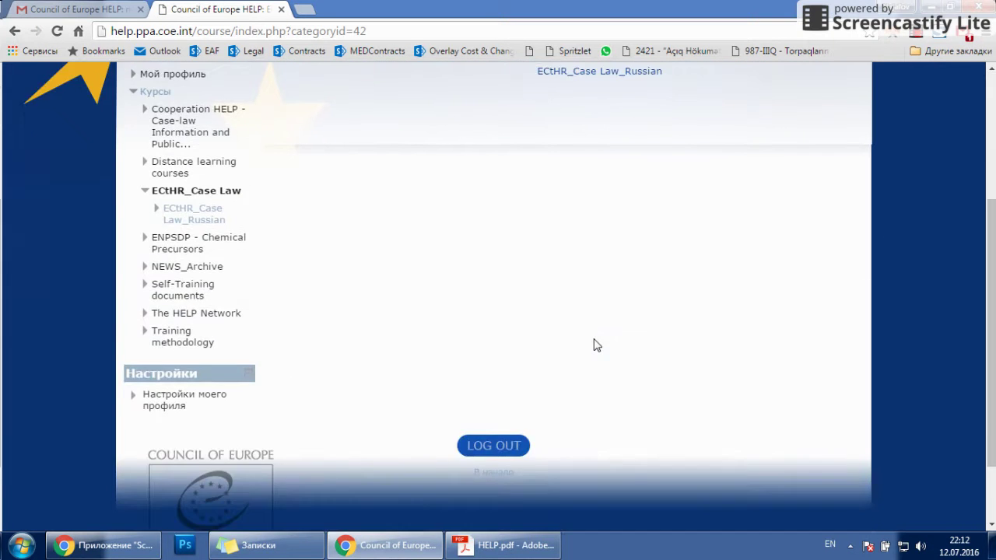
scroll(596, 344, up, 3)
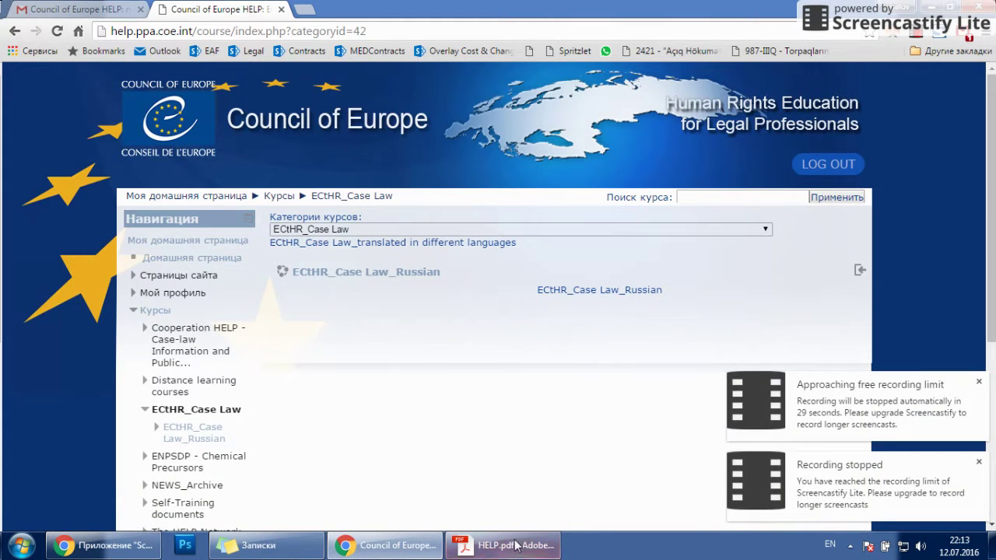
click(488, 544)
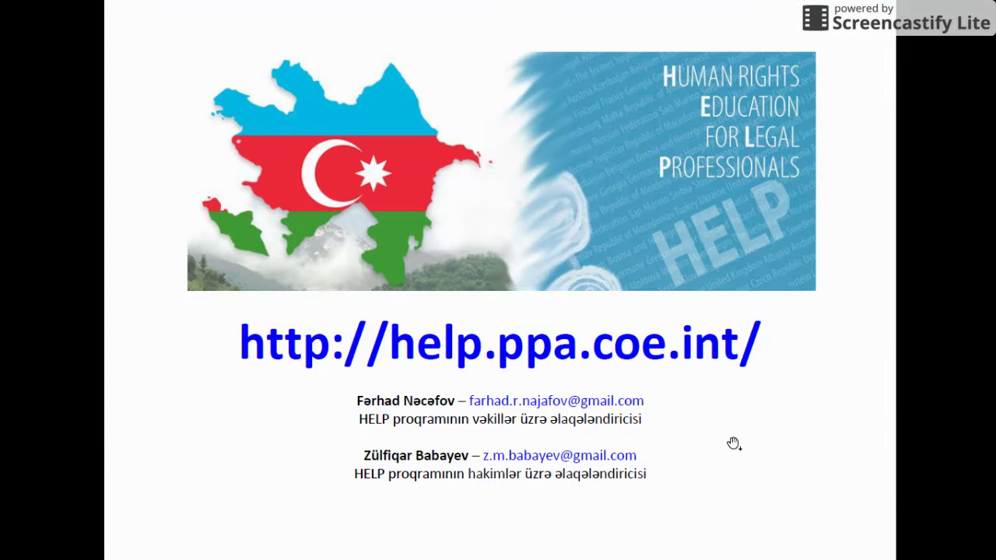